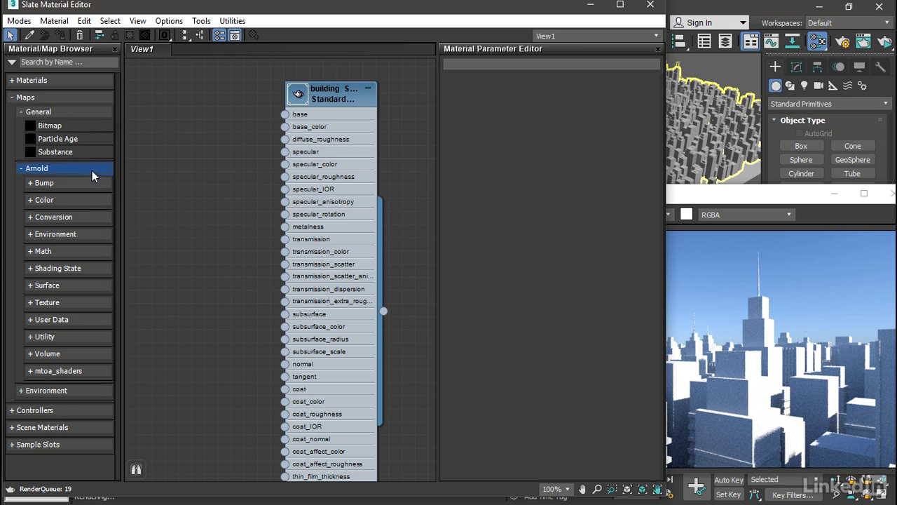
# Step: Add an Arnold Color Jitter map beside the building material and show its parameters
pyautogui.click(30, 200)
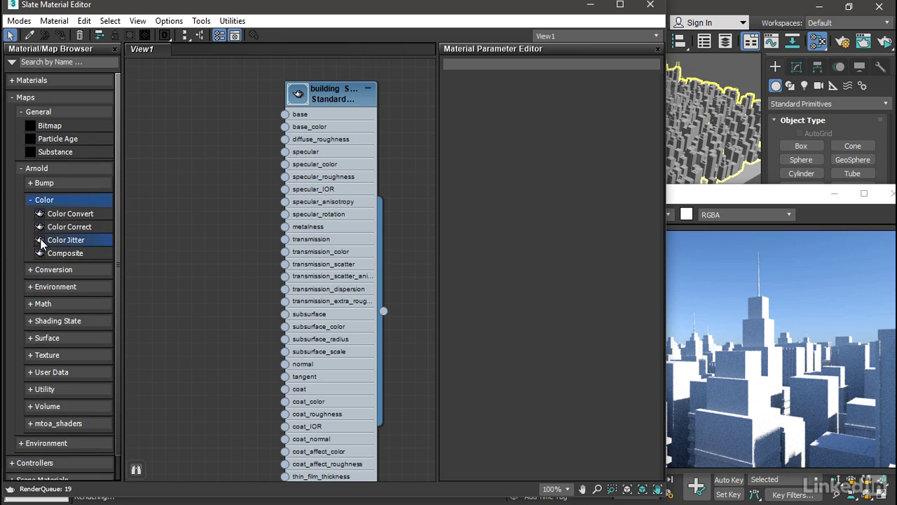
pyautogui.moveTo(42, 240); pyautogui.dragTo(192, 107)
pyautogui.doubleClick(192, 108)
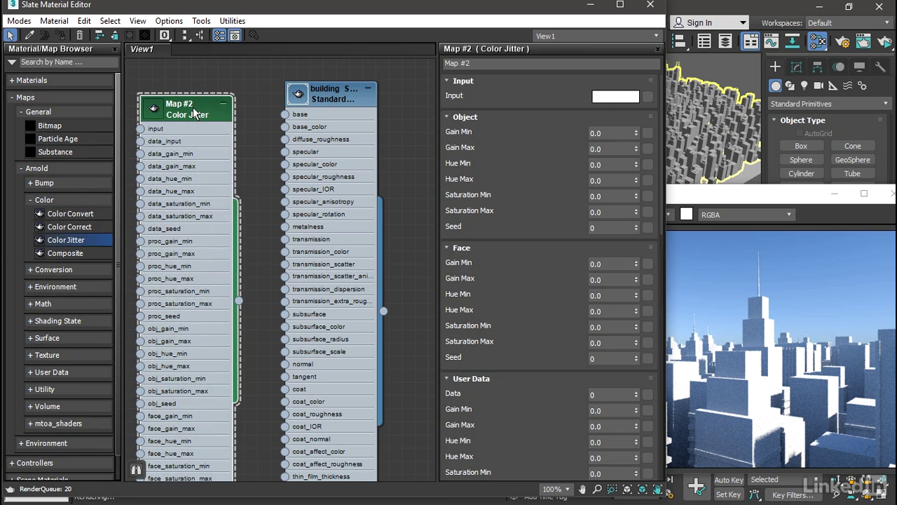
# Step: Name the Color Jitter map "buildings color jitter" and connect its output to the building material's base_color
pyautogui.click(488, 63)
pyautogui.write('buildings color jitter')
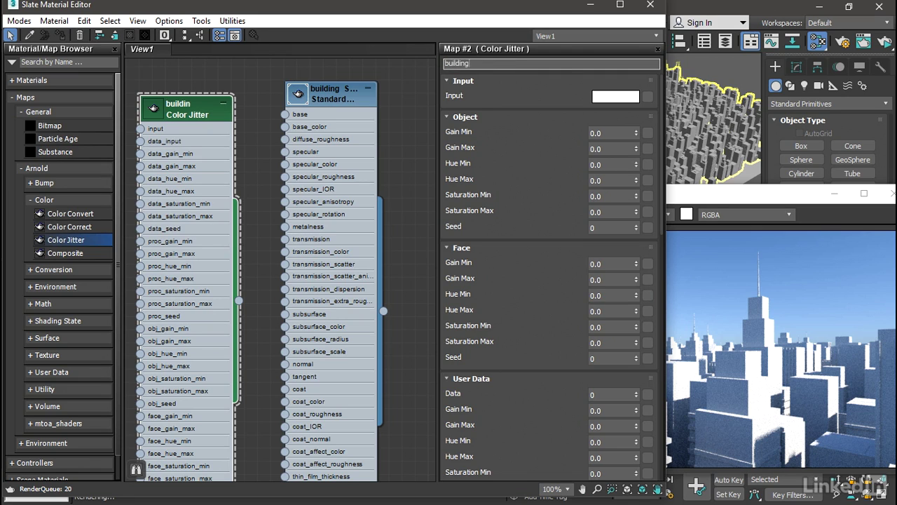
pyautogui.press('Return')
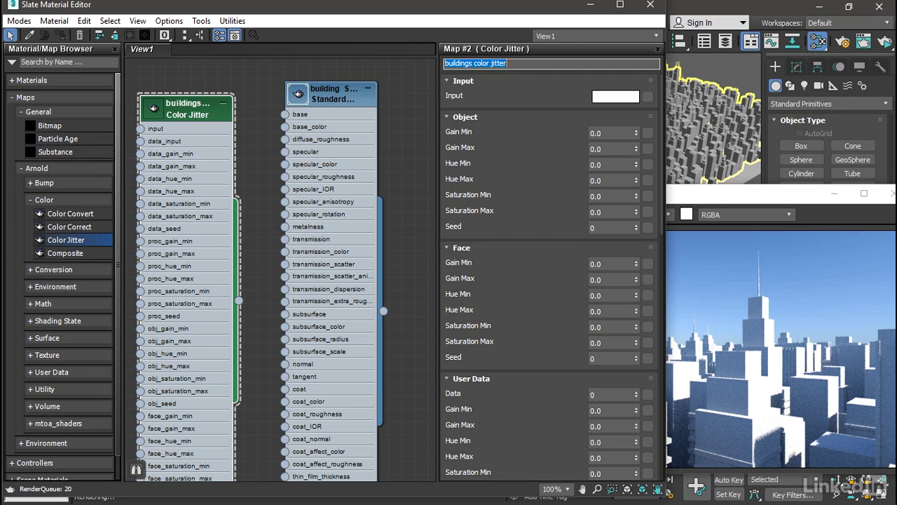
pyautogui.moveTo(241, 302); pyautogui.dragTo(285, 127)
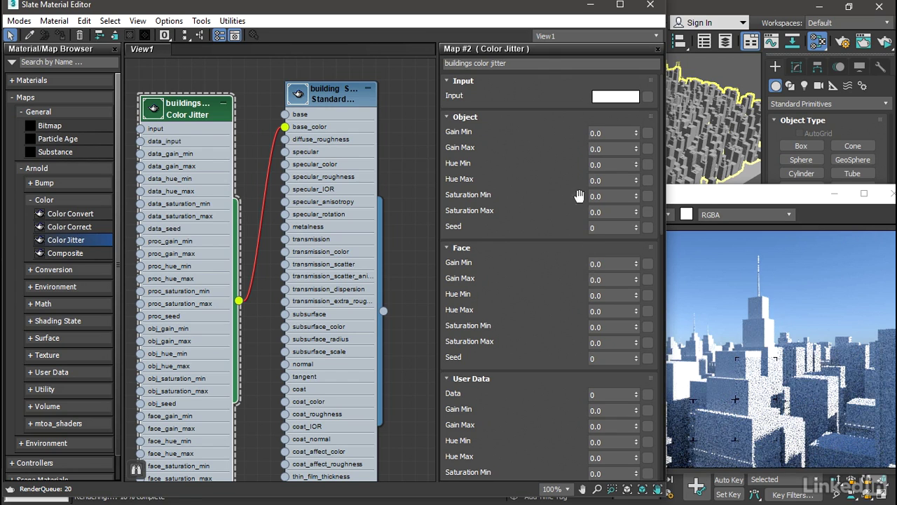
# Step: Test a saturation of 0.662 on the Color Jitter's input color, reset it to 0, and set the color's Value to 0
pyautogui.moveTo(530, 10); pyautogui.dragTo(408, 9)
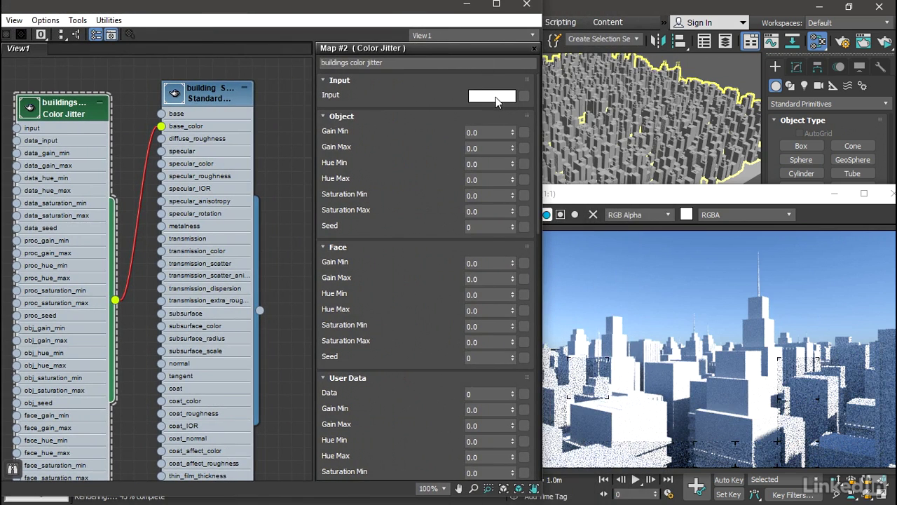
pyautogui.click(495, 97)
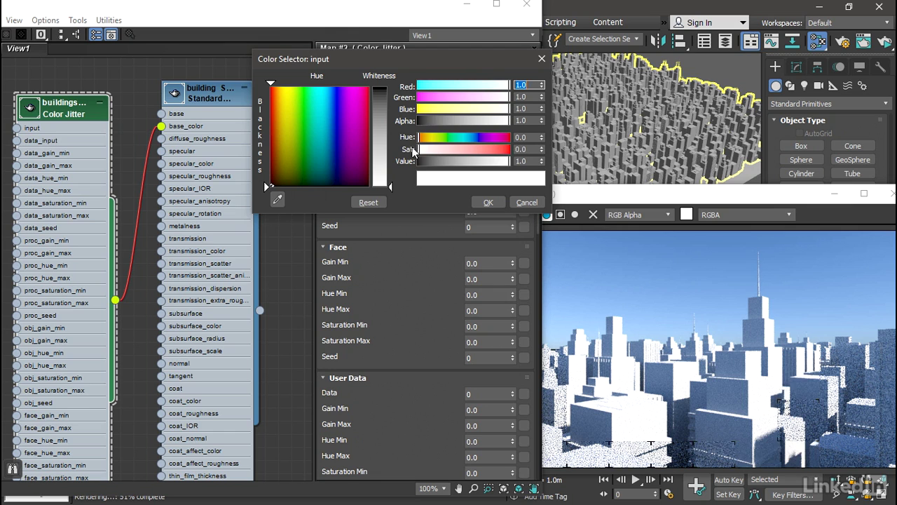
pyautogui.moveTo(454, 149); pyautogui.dragTo(478, 151)
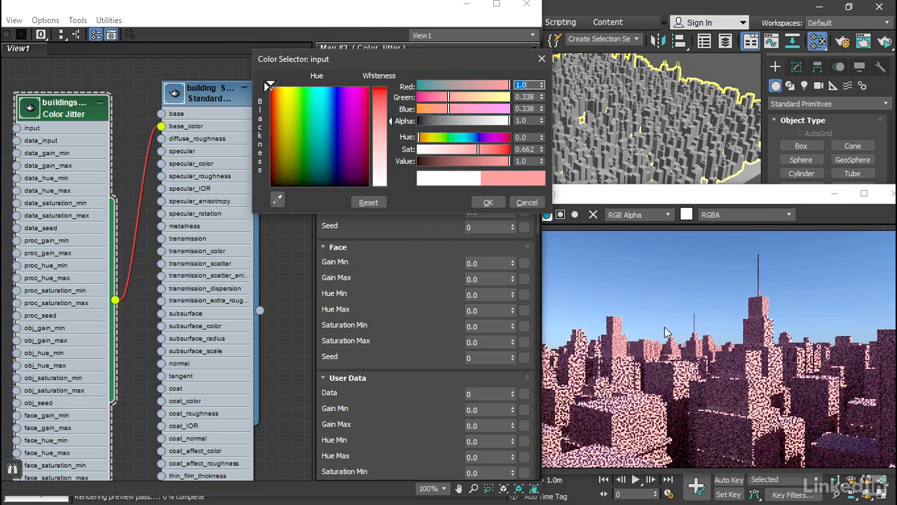
pyautogui.click(477, 149)
pyautogui.moveTo(403, 156); pyautogui.dragTo(396, 151)
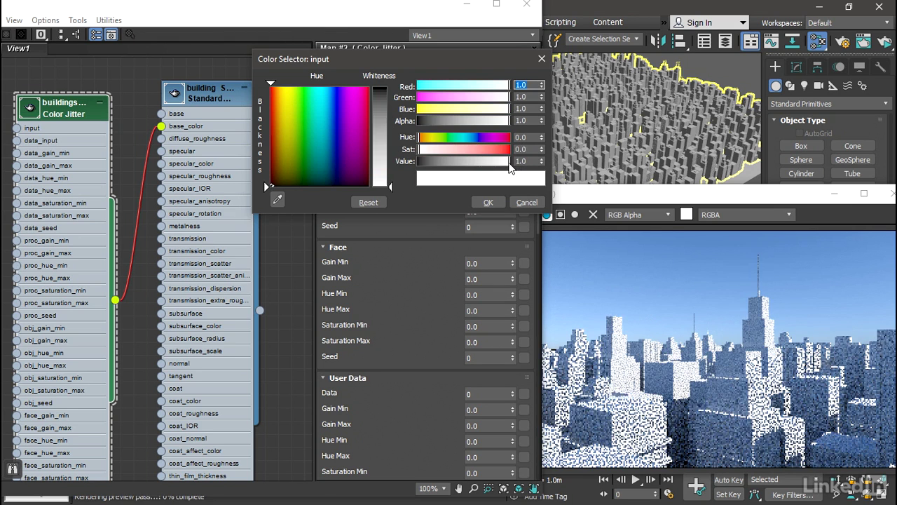
pyautogui.moveTo(511, 167); pyautogui.dragTo(419, 163)
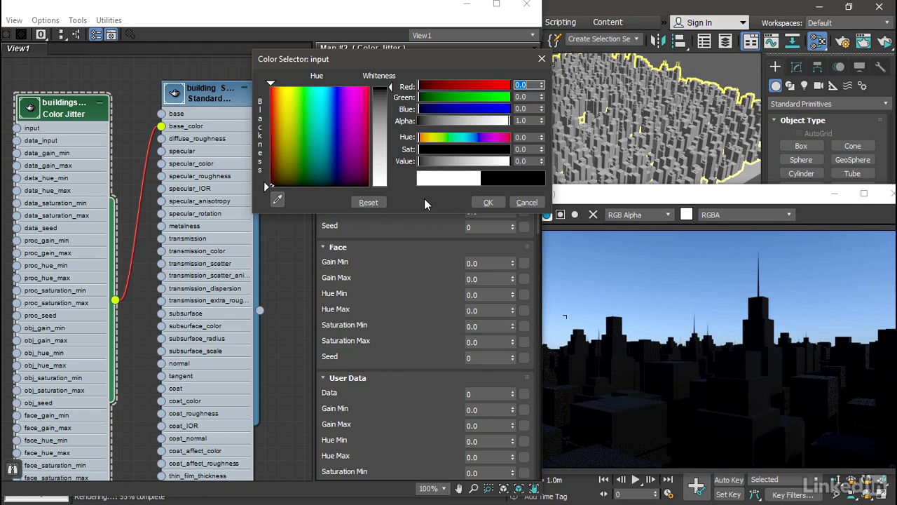
pyautogui.click(488, 202)
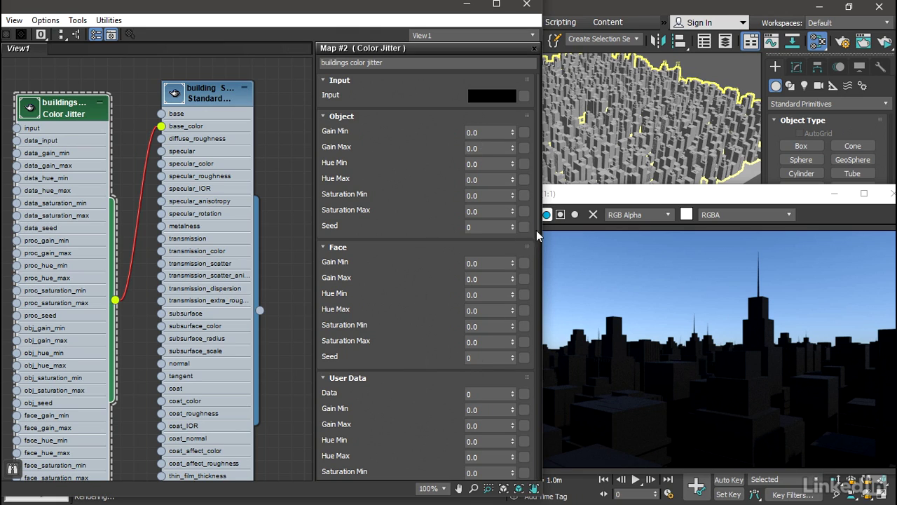
# Step: Collapse the Maps, User Data and Procedural sections of the Color Jitter parameters
pyautogui.moveTo(538, 227); pyautogui.dragTo(545, 319)
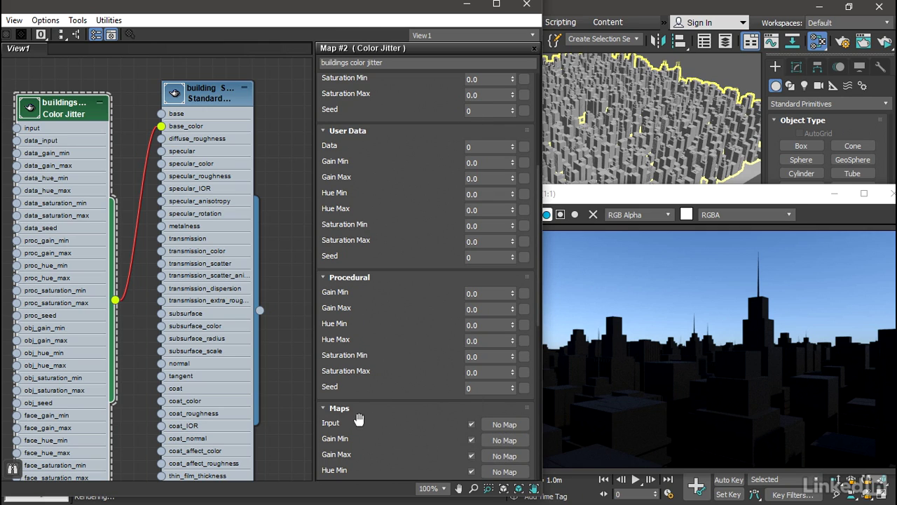
pyautogui.click(322, 408)
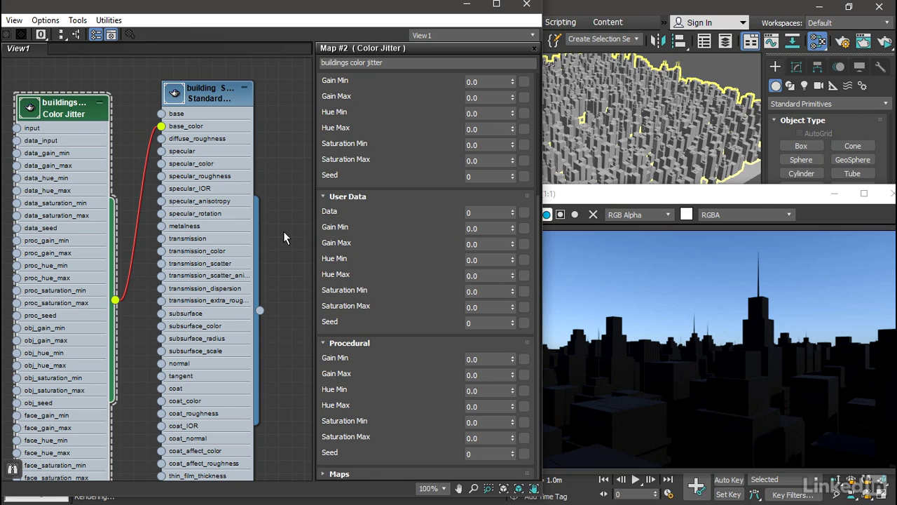
pyautogui.click(323, 197)
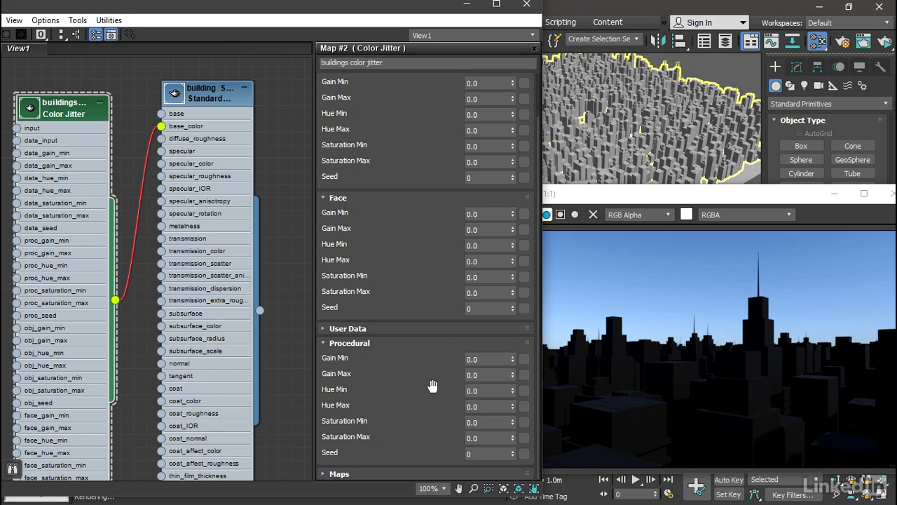
pyautogui.click(325, 342)
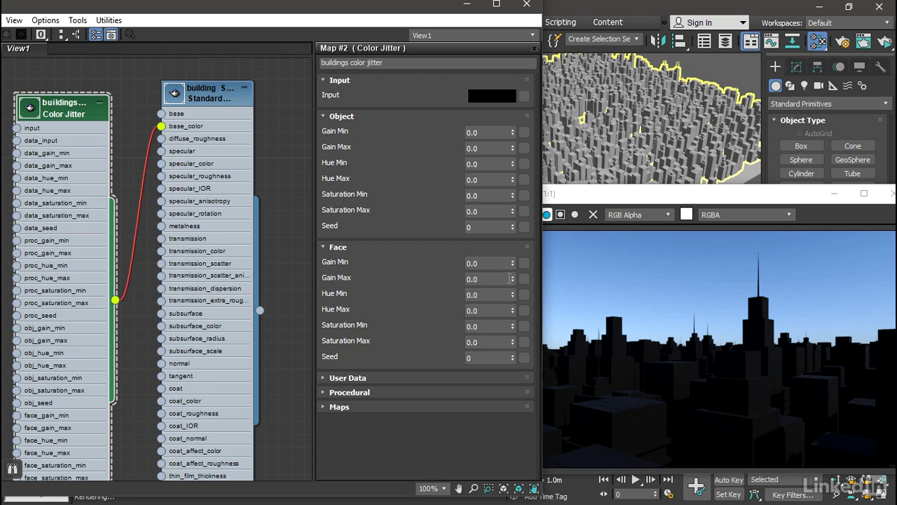
# Step: Try Face Gain Max values of 8.37 and 1.0 on the Color Jitter, and reset the parameter to 0
pyautogui.moveTo(513, 277); pyautogui.dragTo(510, 170)
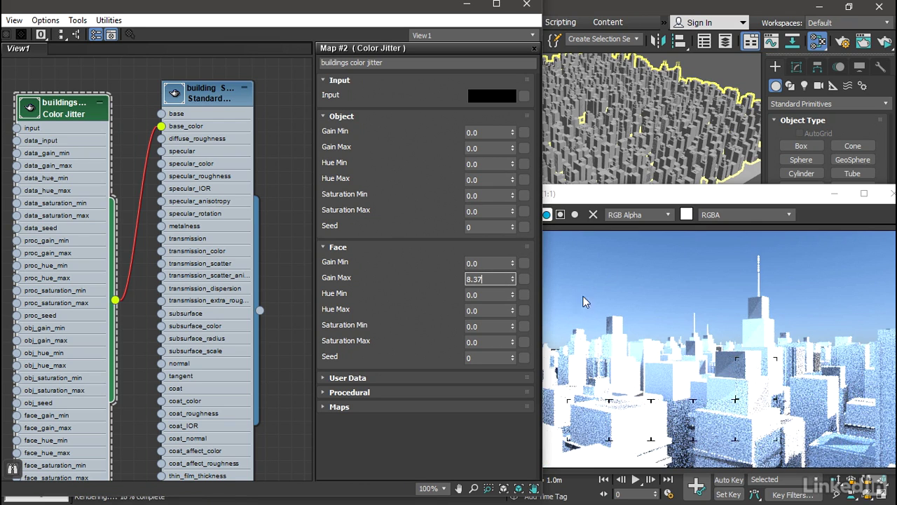
pyautogui.doubleClick(490, 278)
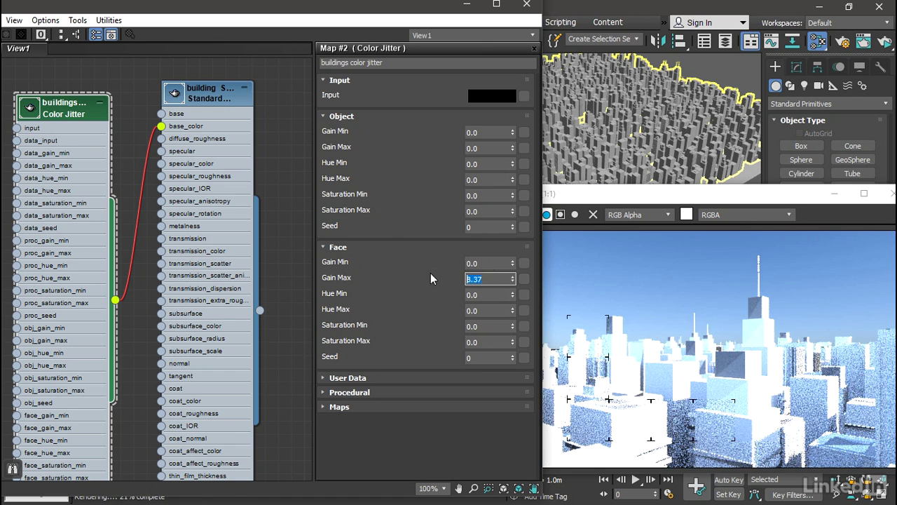
pyautogui.write('1')
pyautogui.press('Return')
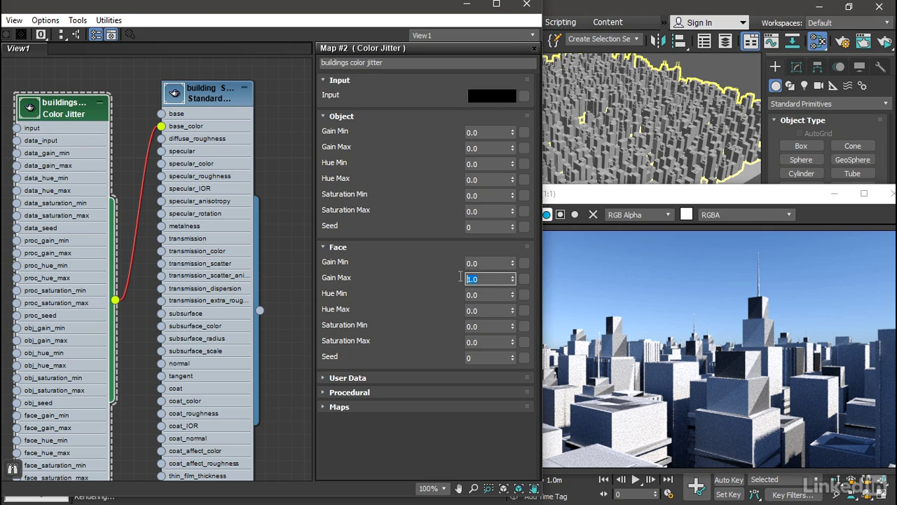
pyautogui.write('0')
pyautogui.press('Return')
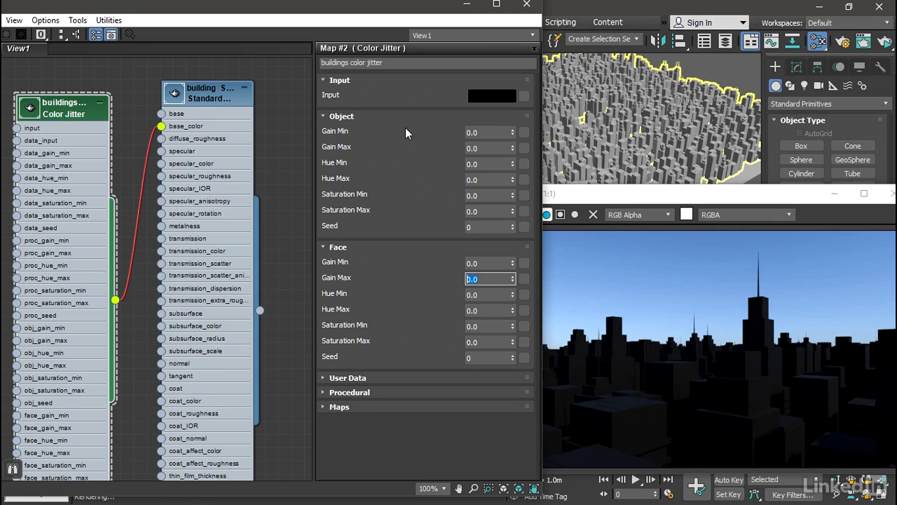
# Step: Set the Color Jitter's Object Gain Min to 0.25 and Object Gain Max to 0.9
pyautogui.moveTo(384, 10); pyautogui.dragTo(319, 23)
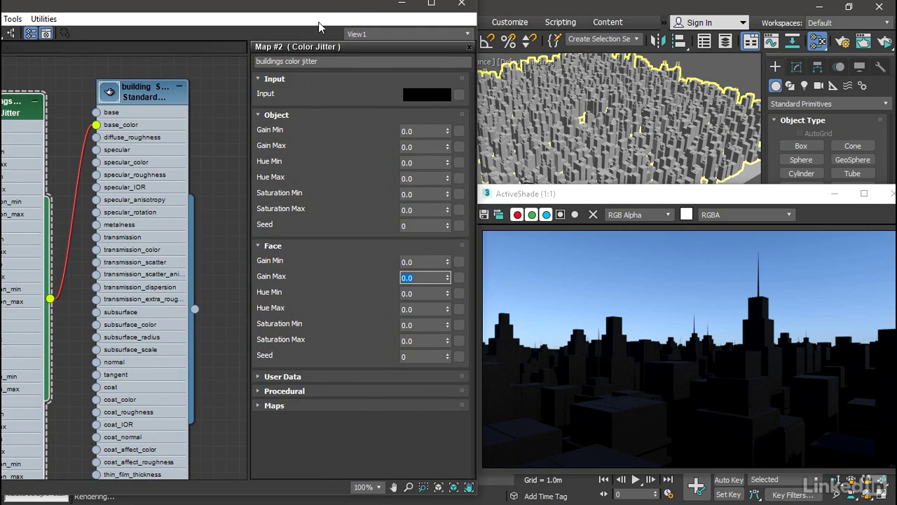
pyautogui.click(410, 133)
pyautogui.write('0.25')
pyautogui.press('Return')
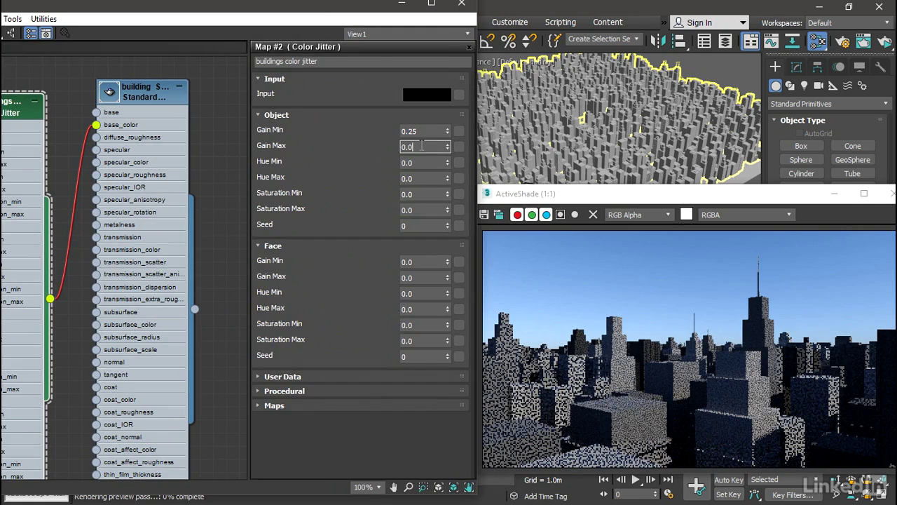
pyautogui.click(419, 146)
pyautogui.write('.9')
pyautogui.press('Return')
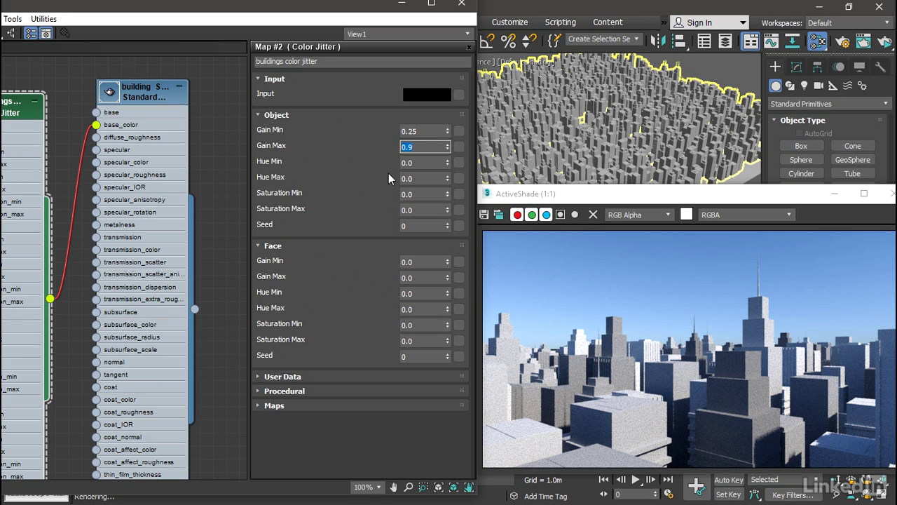
# Step: Set the Color Jitter's Object Saturation Max to 0.5
pyautogui.click(423, 210)
pyautogui.write('0.5')
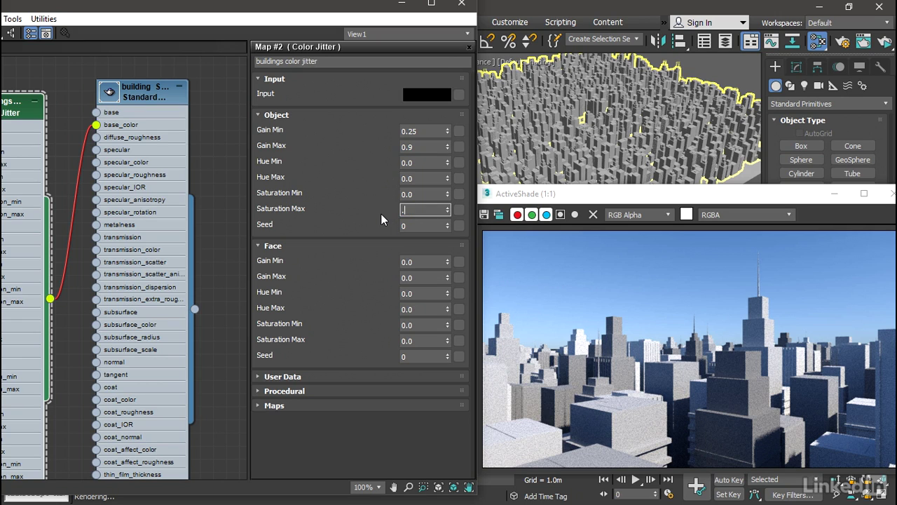
pyautogui.press('Return')
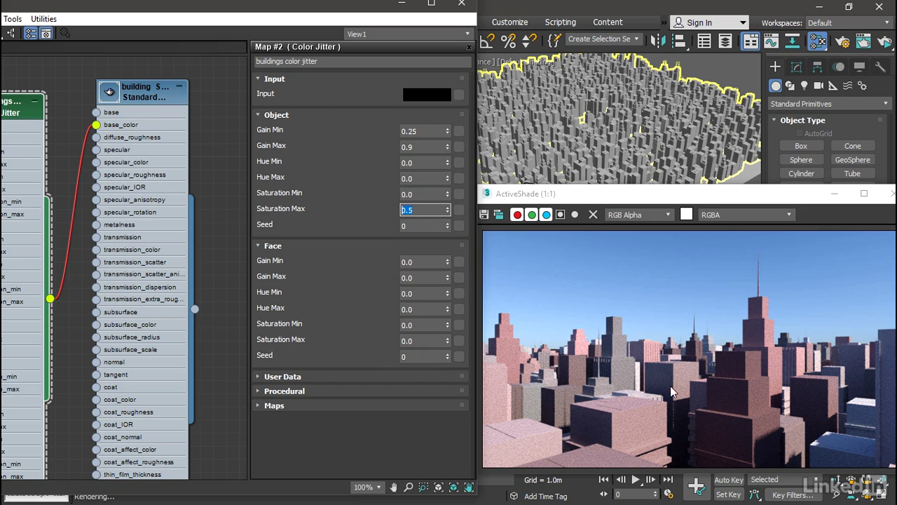
# Step: Set both Object Hue Min and Object Hue Max of the Color Jitter to 0.7
pyautogui.click(416, 163)
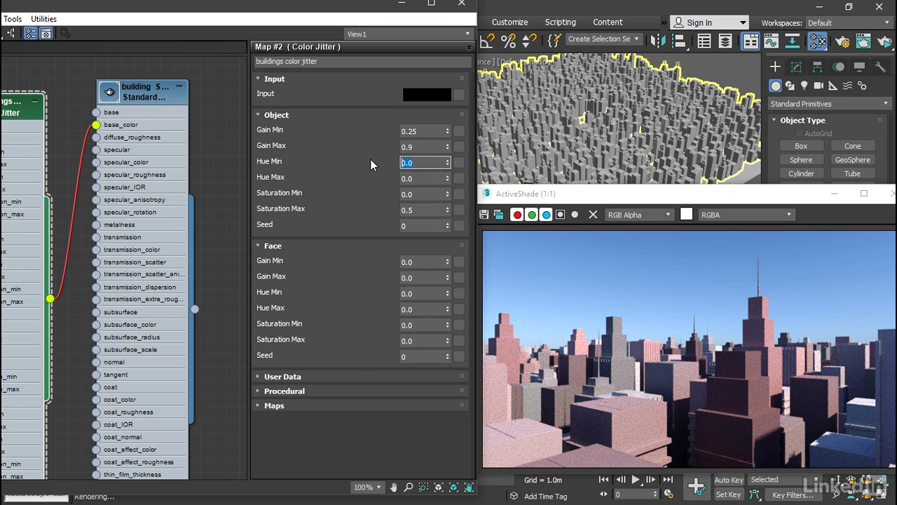
pyautogui.write('0.7')
pyautogui.press('Return')
pyautogui.click(425, 178)
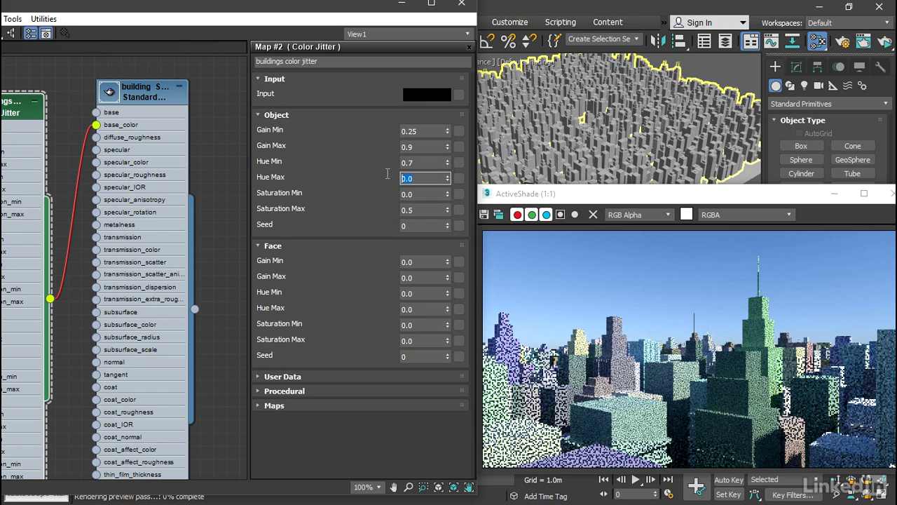
pyautogui.write('.')
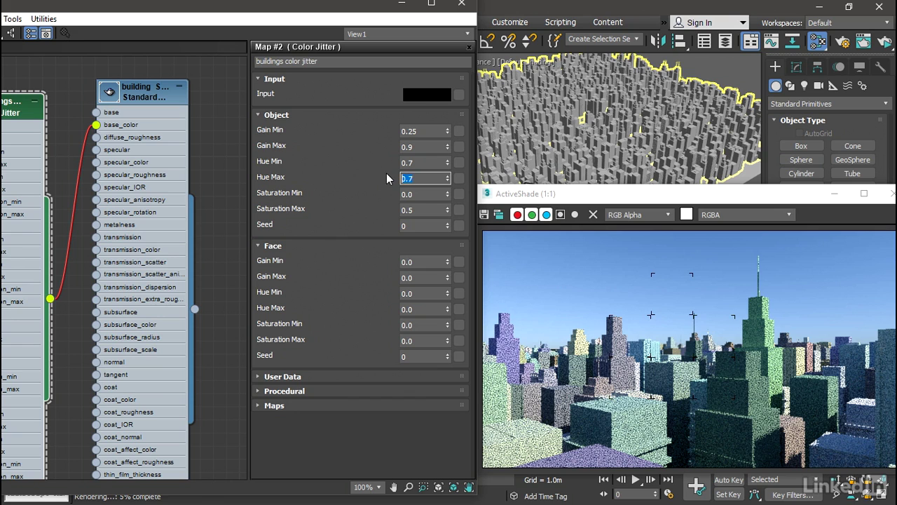
pyautogui.press('Return')
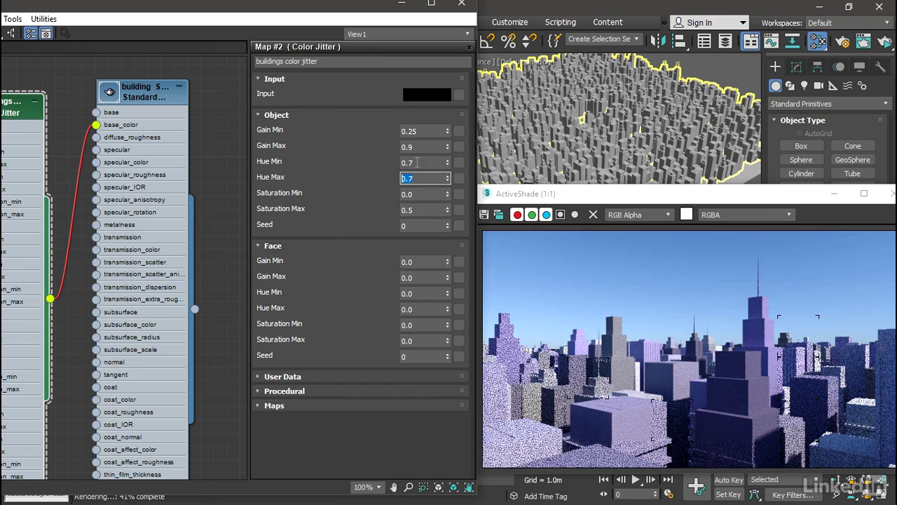
# Step: Set the Color Jitter's Object Hue Min to 0 and Object Hue Max to 0.5
pyautogui.hotkey('shift', 'Tab')
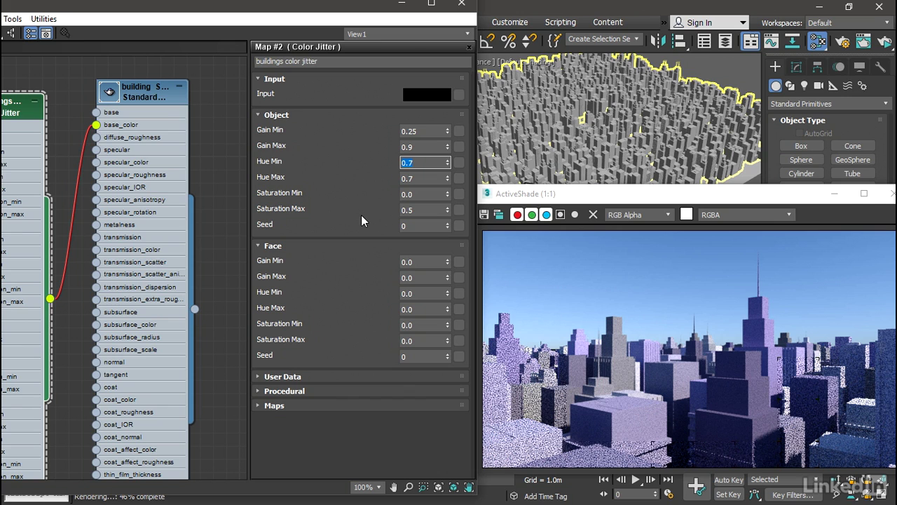
pyautogui.write('0')
pyautogui.press('Tab')
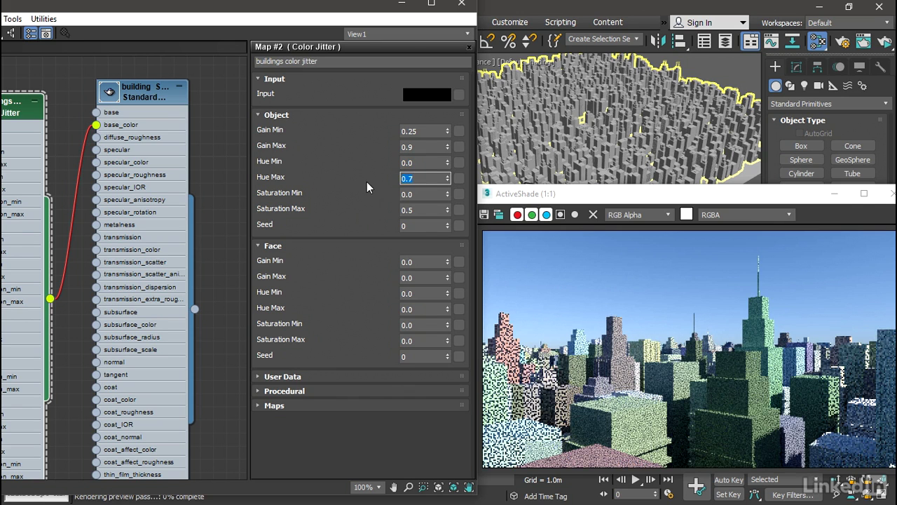
pyautogui.write('0.5')
pyautogui.press('Return')
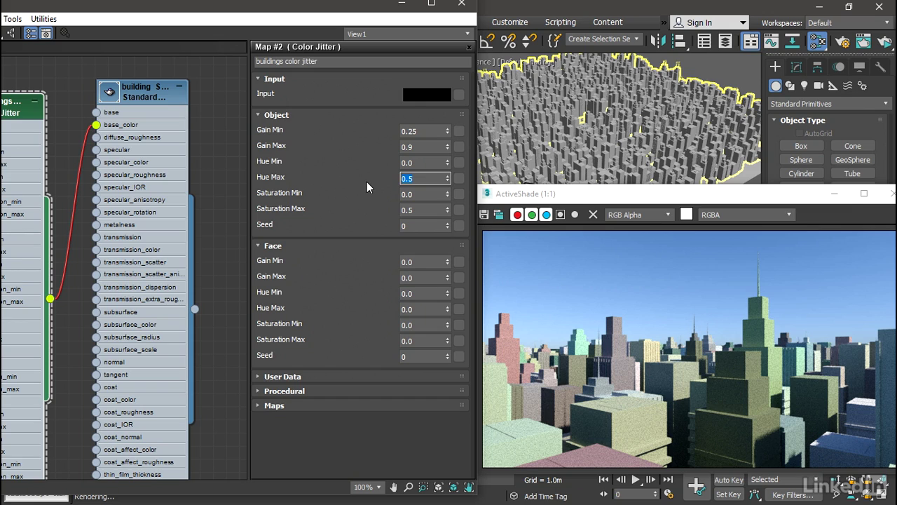
# Step: Set the Color Jitter's Object Hue Min to 0.5 and Object Hue Max to 0.7
pyautogui.click(417, 162)
pyautogui.press('Tab')
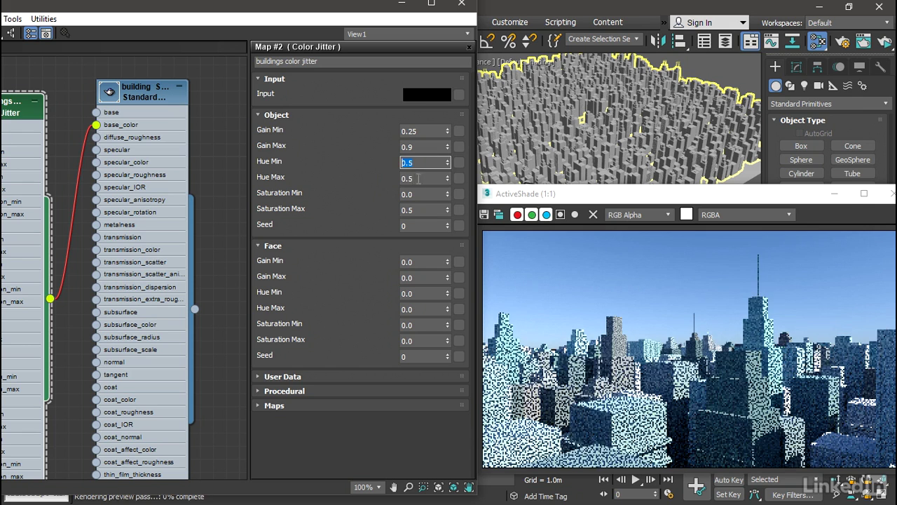
pyautogui.write('0.7')
pyautogui.press('Return')
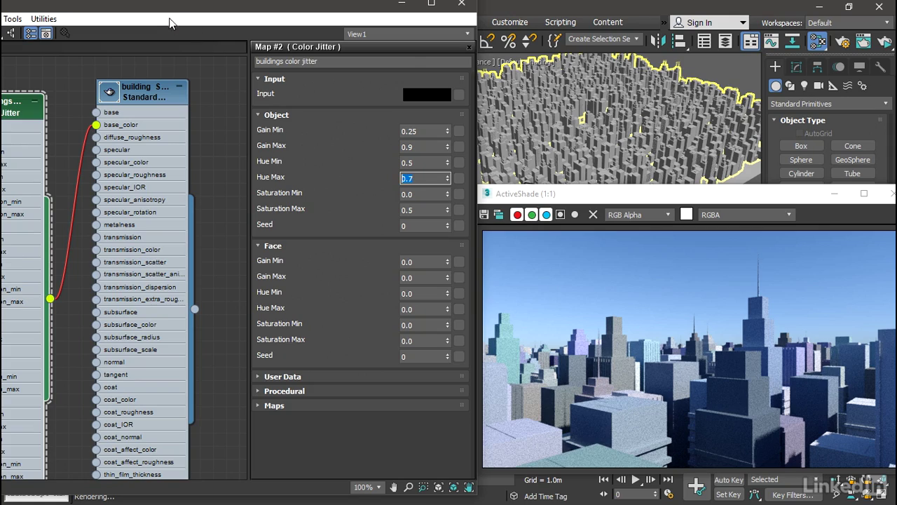
# Step: Bring the map browser back into view and expand the Arnold Math category of maps
pyautogui.moveTo(167, 14); pyautogui.dragTo(354, 9)
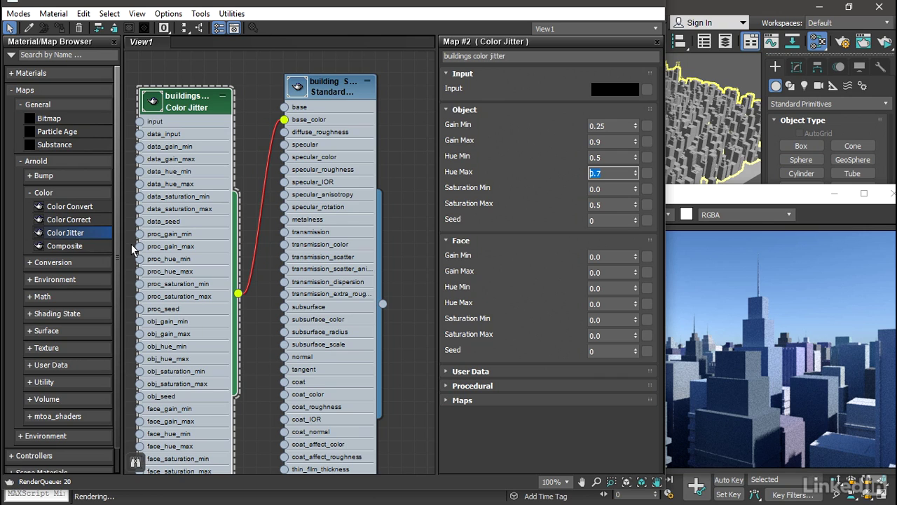
pyautogui.click(28, 296)
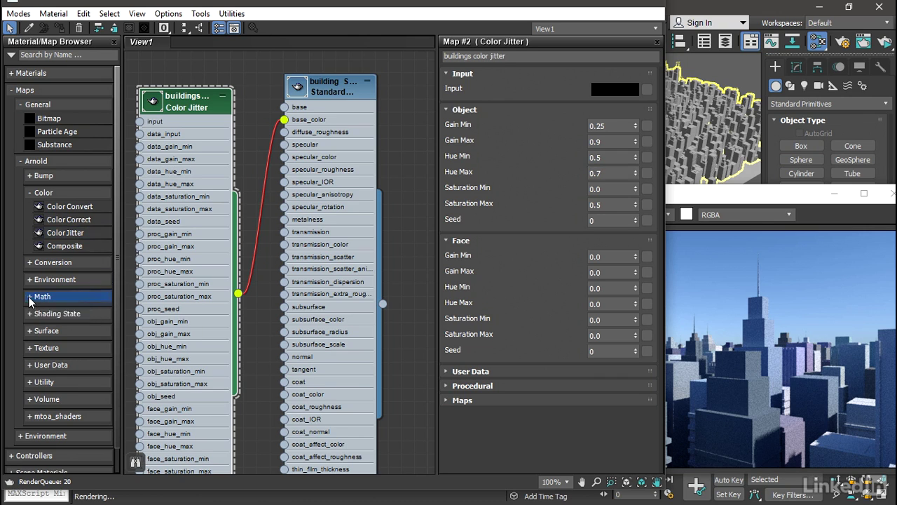
pyautogui.moveTo(117, 229); pyautogui.dragTo(120, 293)
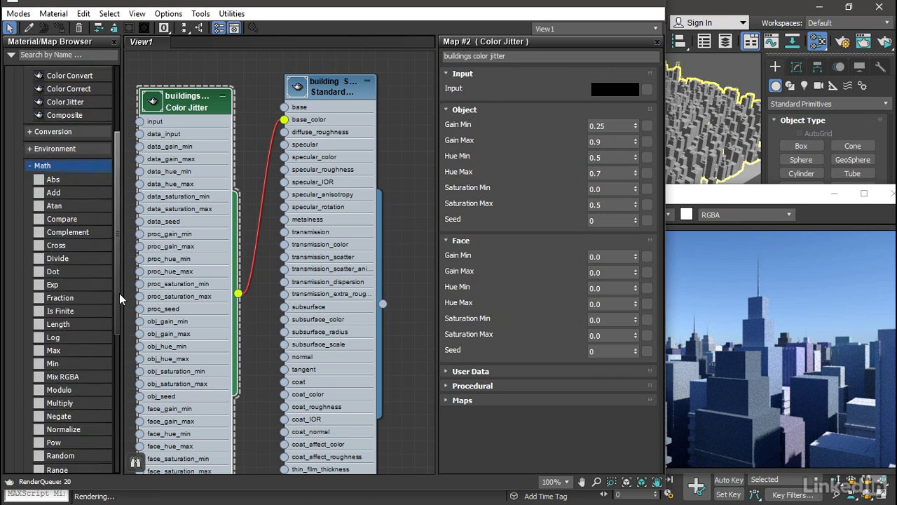